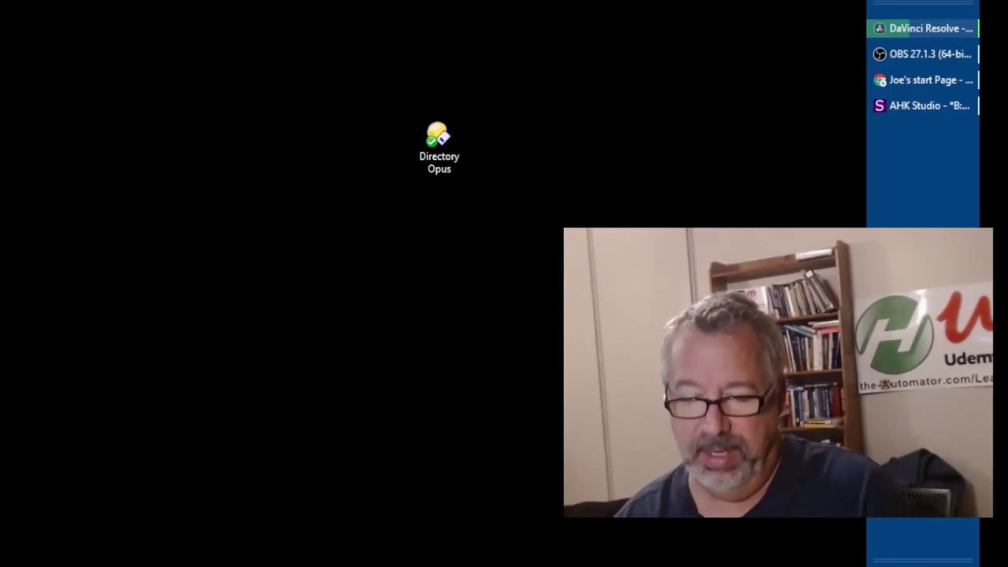
Open a Directory Opus lister on the Temp folder with the hotkey.
key("super+e")
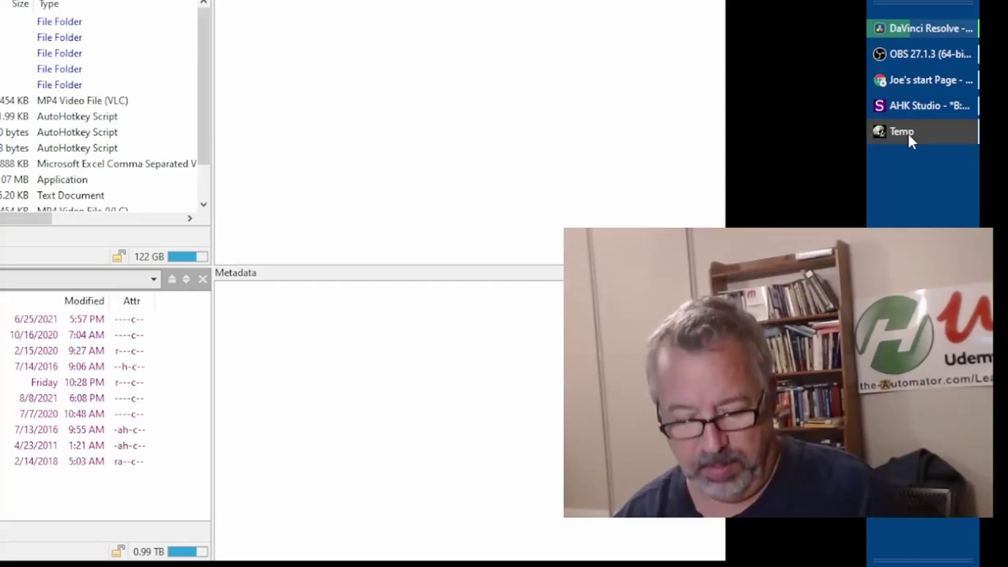
Open File Explorer, navigate to c:\temp, and open the New folder there.
key("super+e")
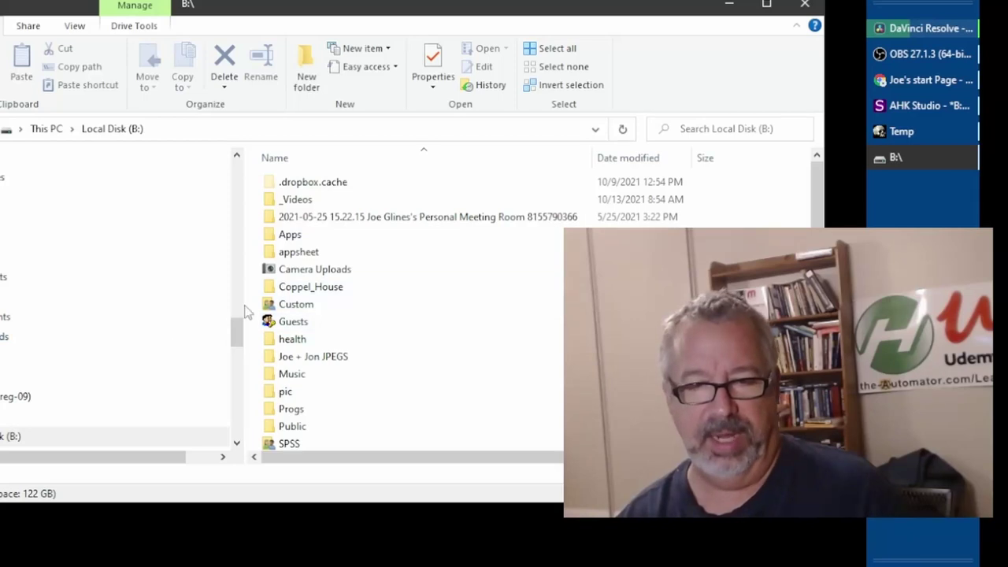
left_click(309, 130)
type("c:\tem")
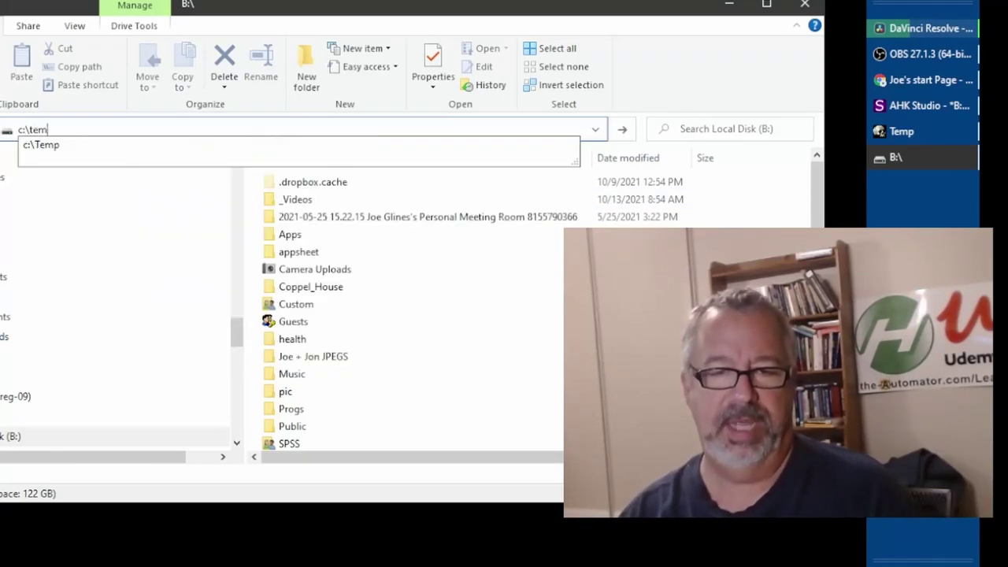
key("Return")
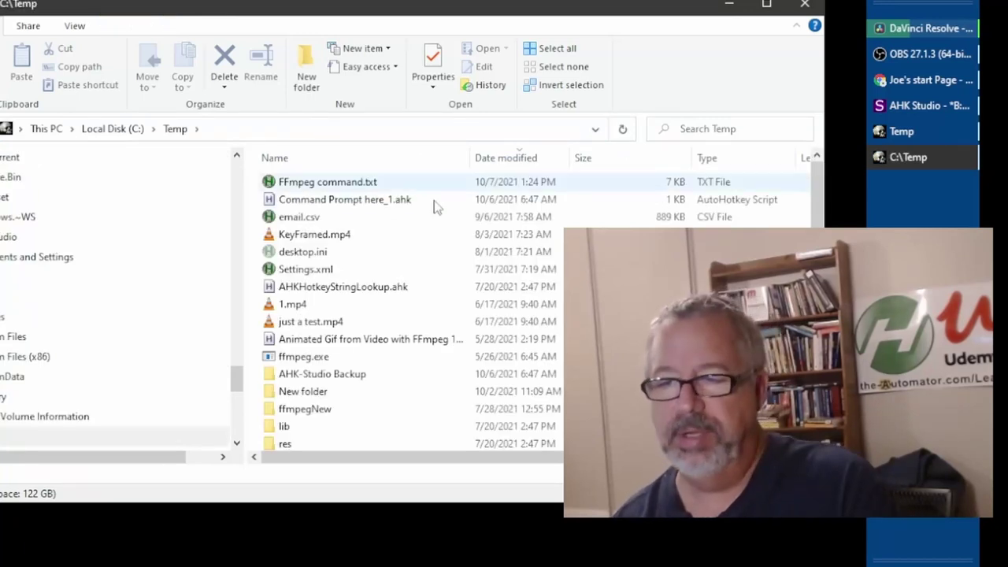
left_click(896, 157)
double_click(332, 391)
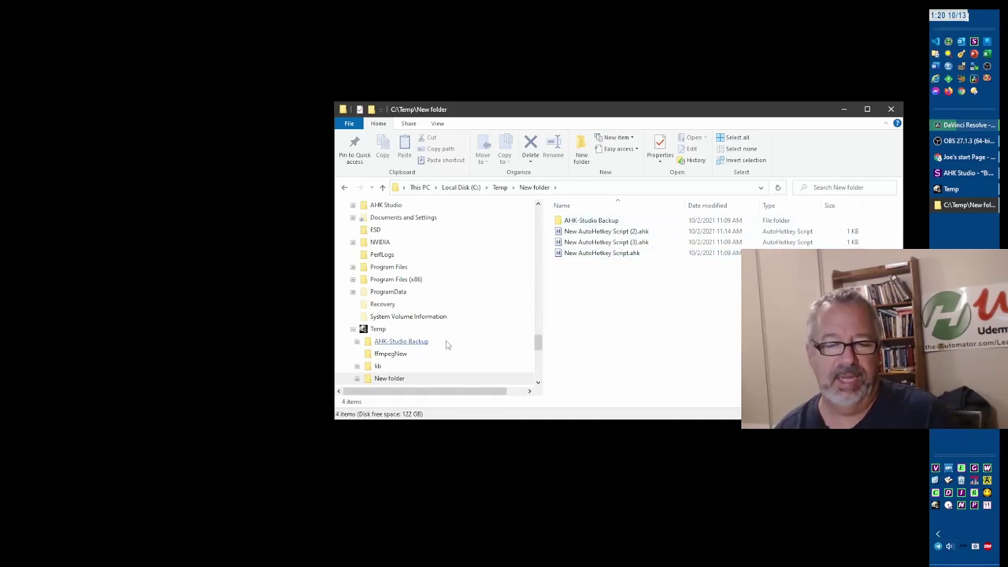
Set ffmpegNew's folder icon to the blue question mark via Properties > Customize > Change Icon.
left_click(410, 358)
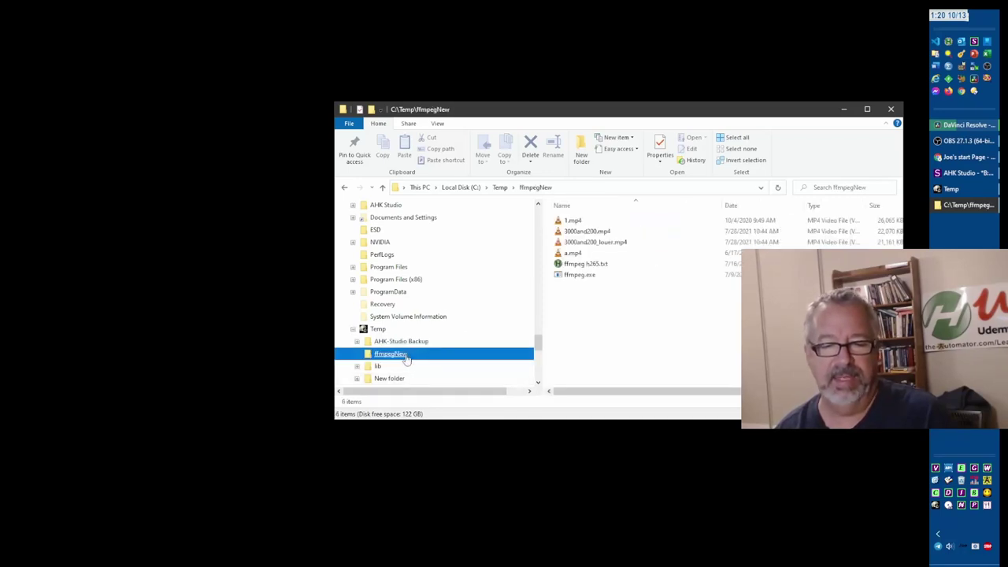
right_click(404, 357)
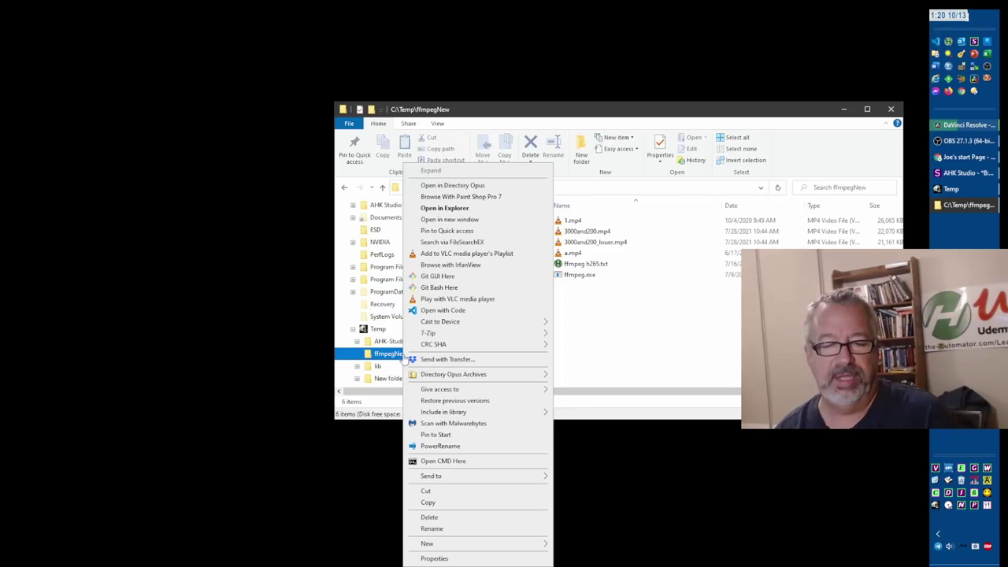
left_click(468, 557)
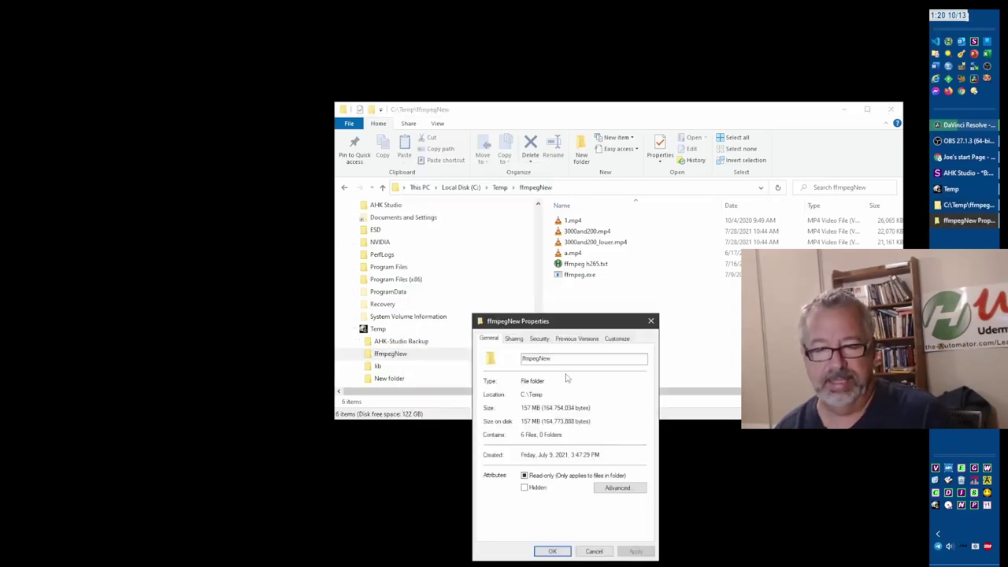
left_click(623, 339)
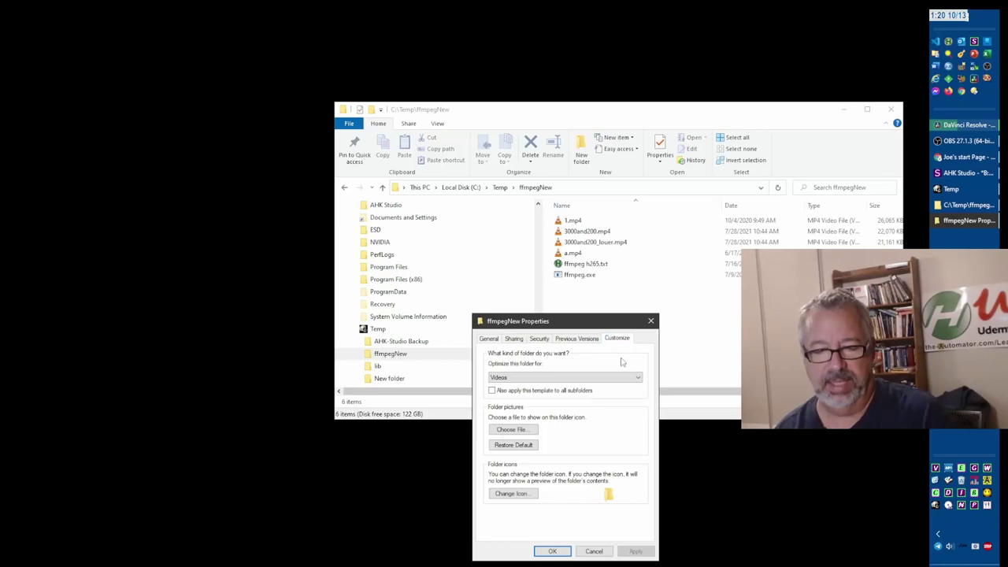
left_click(512, 493)
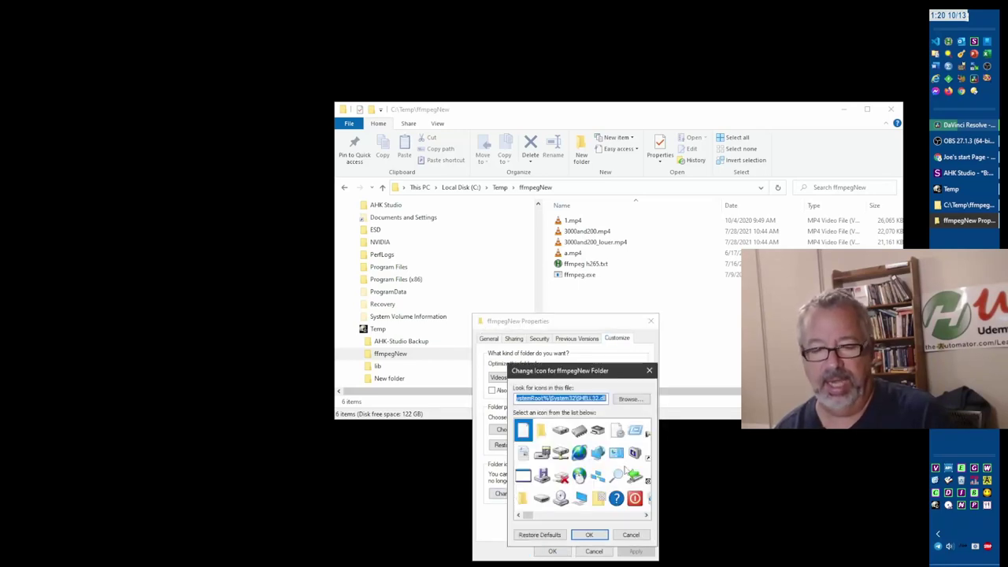
left_click(616, 498)
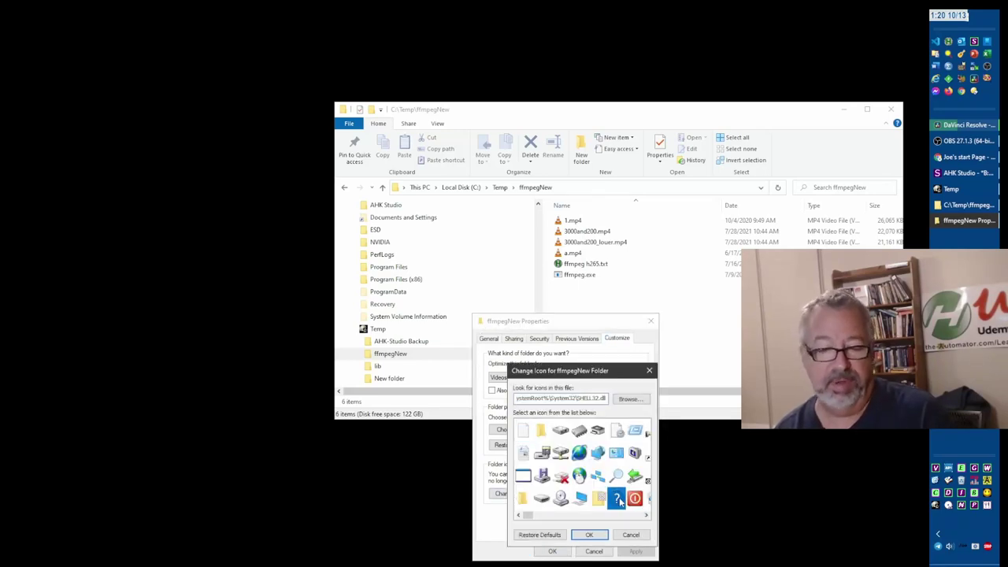
left_click(590, 535)
left_click(636, 552)
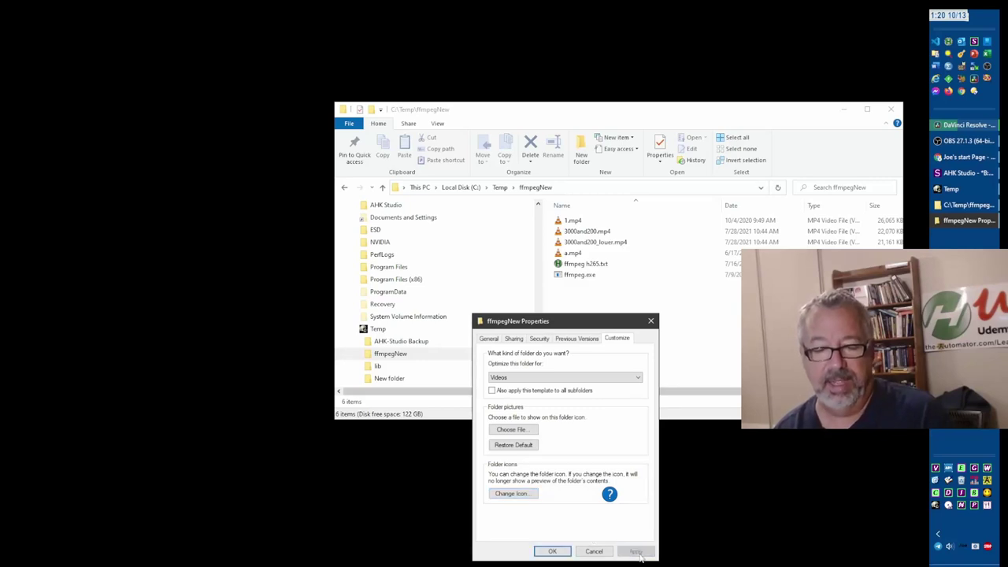
left_click(553, 552)
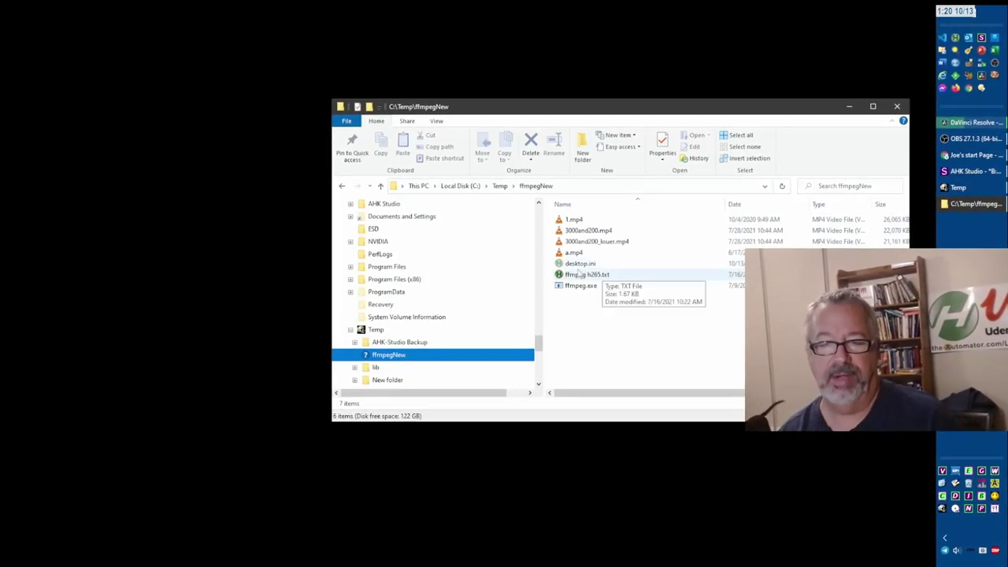
Paste the ffmpegNew path into the Opus location bar, then open a second lister on Temp.
left_click(583, 185)
key("ctrl+c")
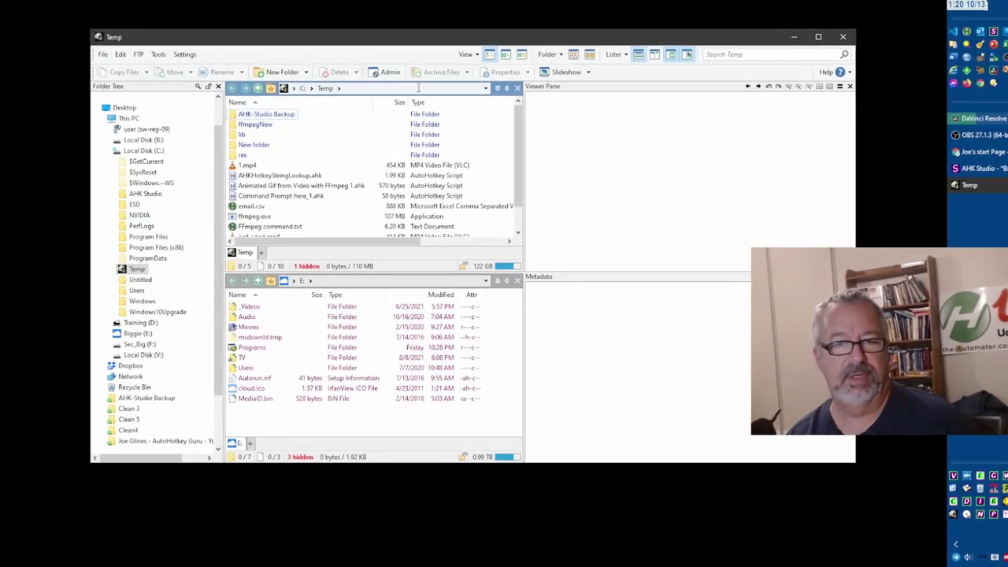
key("ctrl+v")
key("Return")
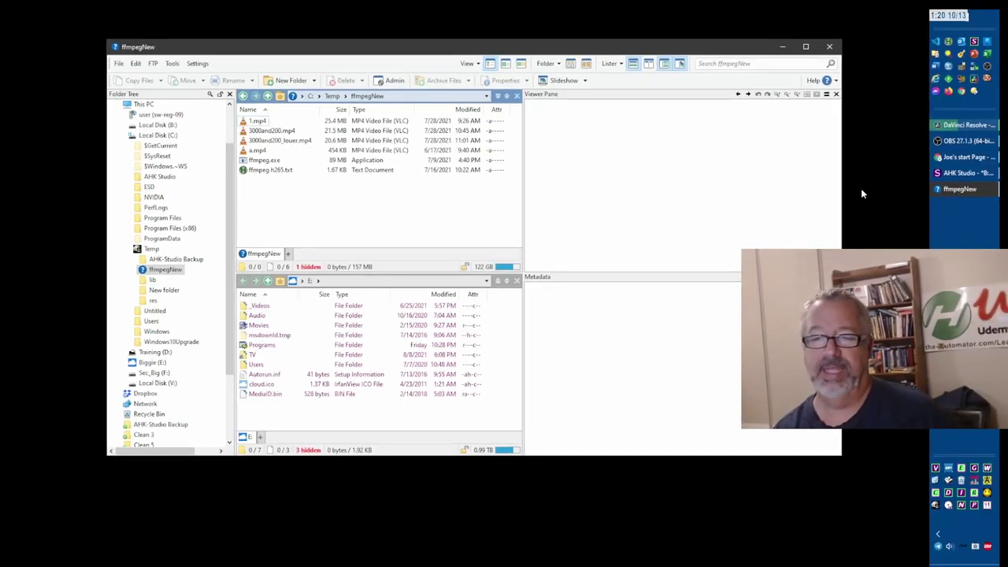
left_click(935, 505)
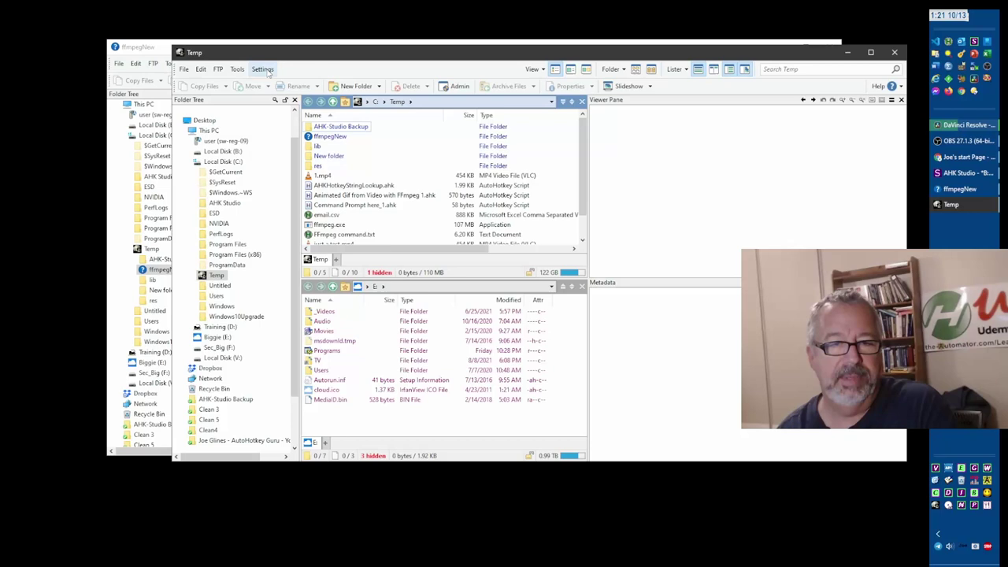
Find 'folder icon' in Preferences, toggle 'Use current folder's icon' off then on, applying each.
left_click(265, 70)
left_click(279, 86)
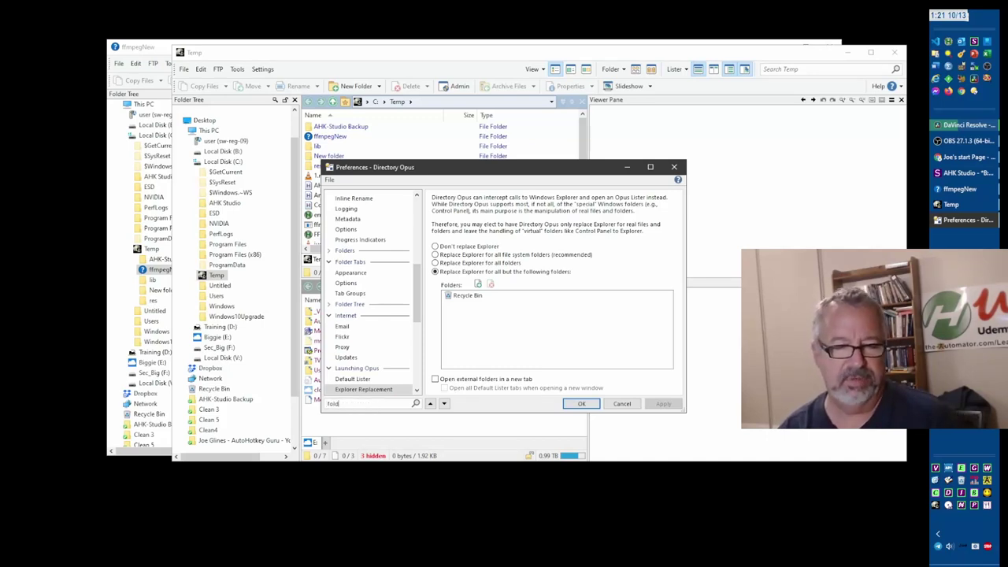
key("Return")
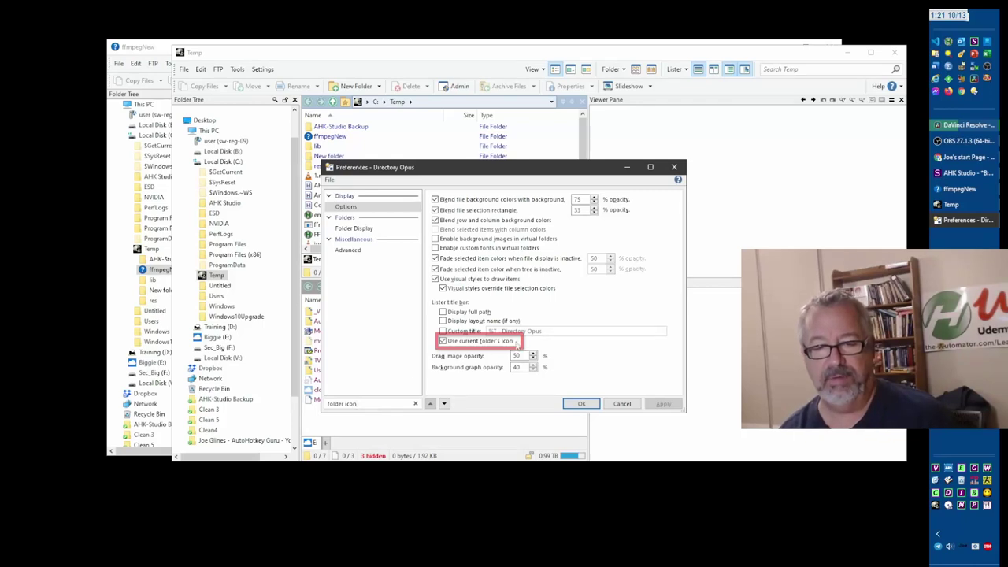
left_click(442, 340)
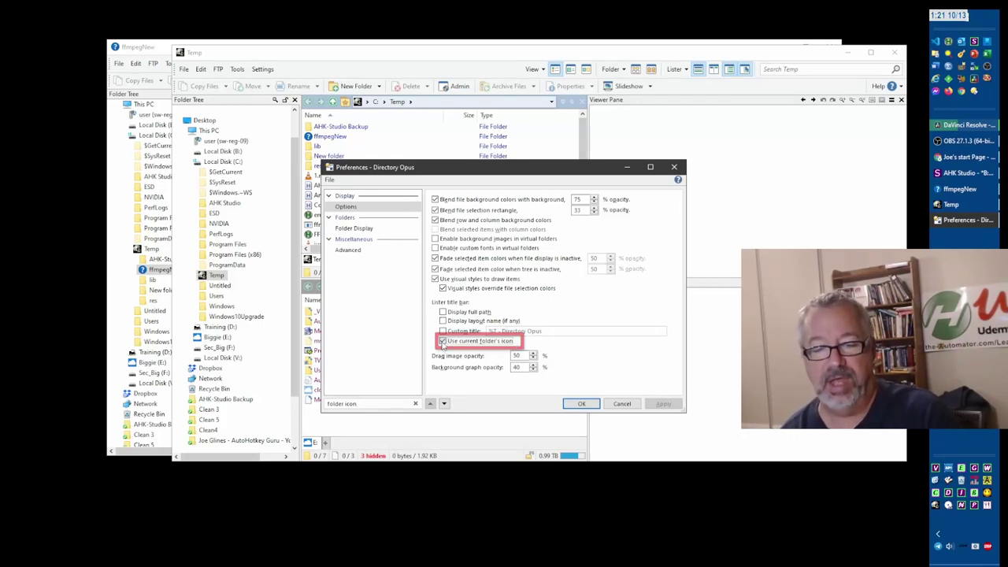
left_click(664, 404)
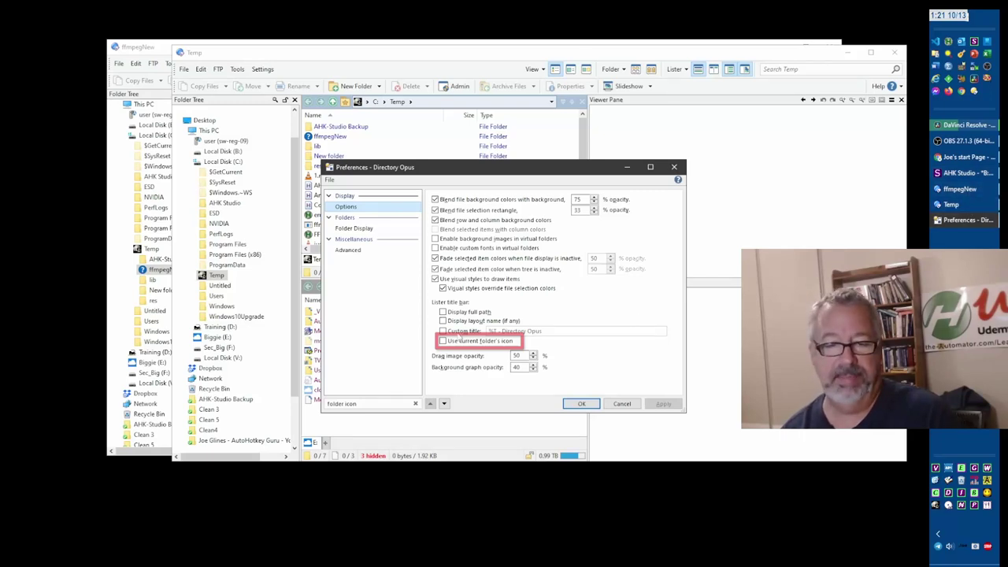
left_click(458, 341)
left_click(664, 404)
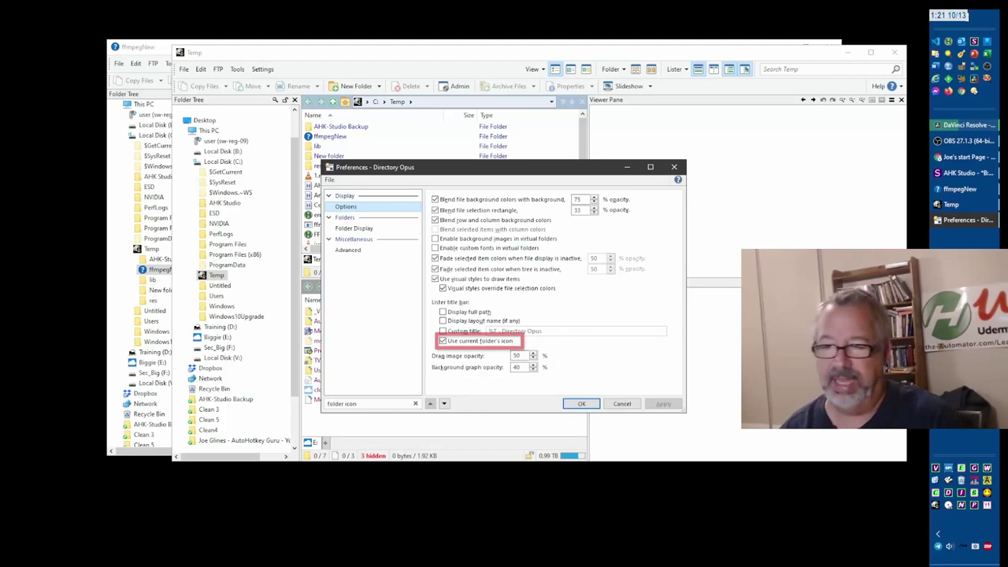
left_click(587, 404)
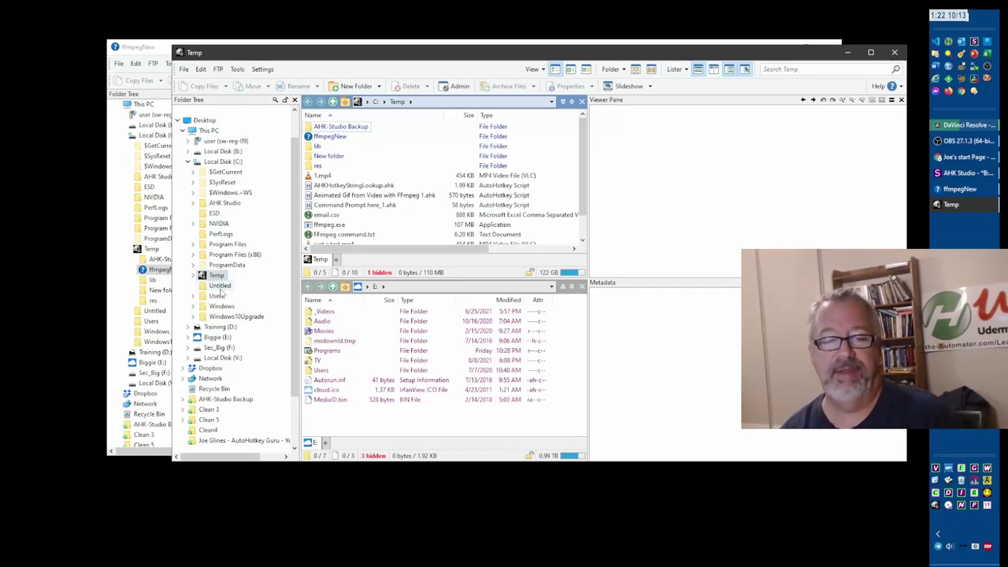
Open ffmpegNew from the expanded Temp Folder Tree, then use the tray icon's context menu.
left_click(193, 276)
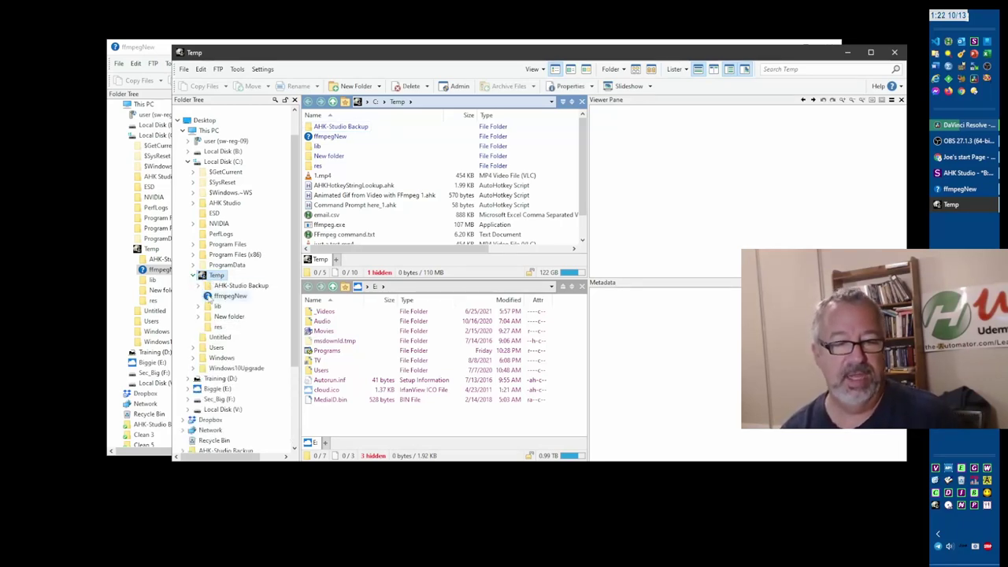
right_click(215, 299)
left_click(211, 298)
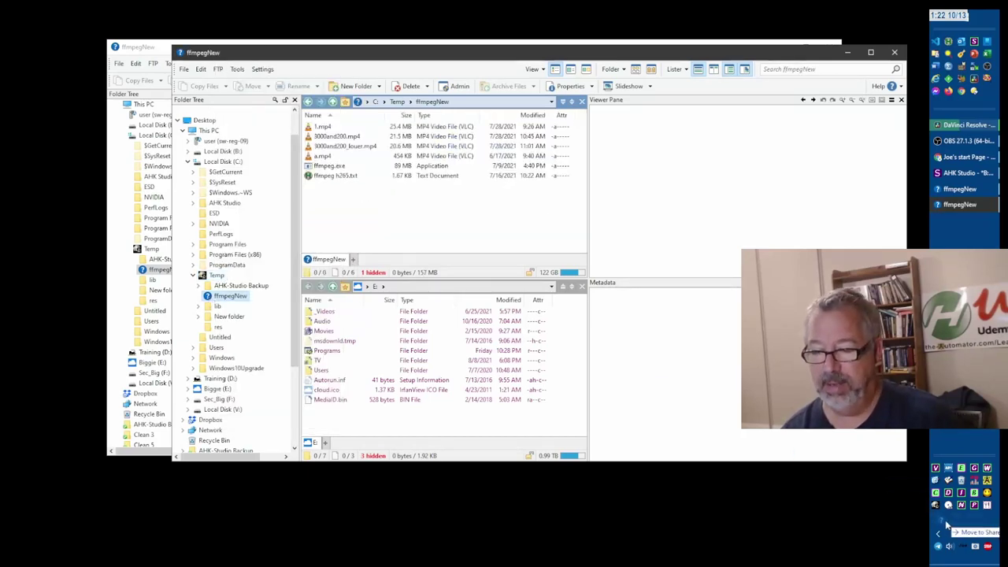
right_click(940, 521)
left_click(955, 502)
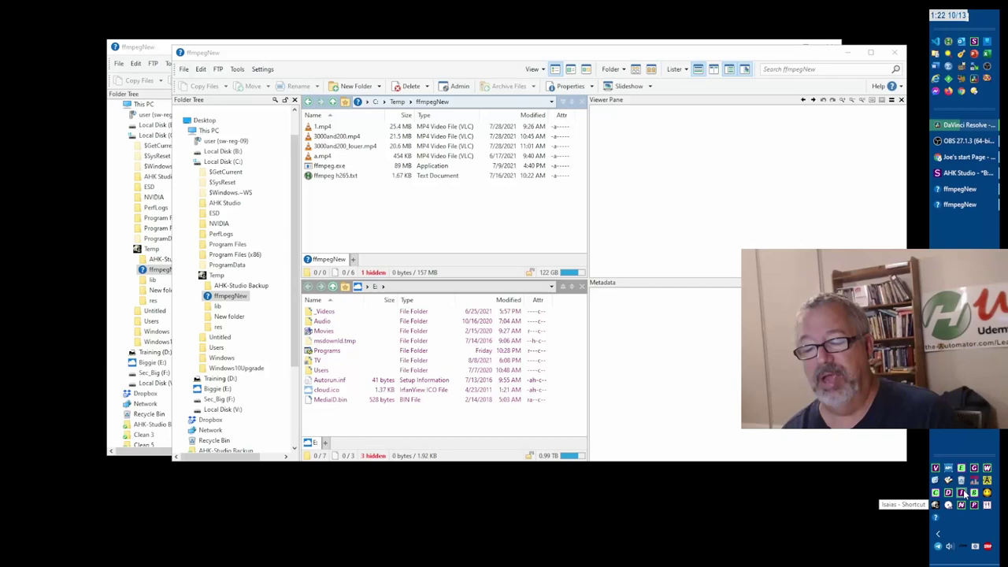
left_click(962, 493)
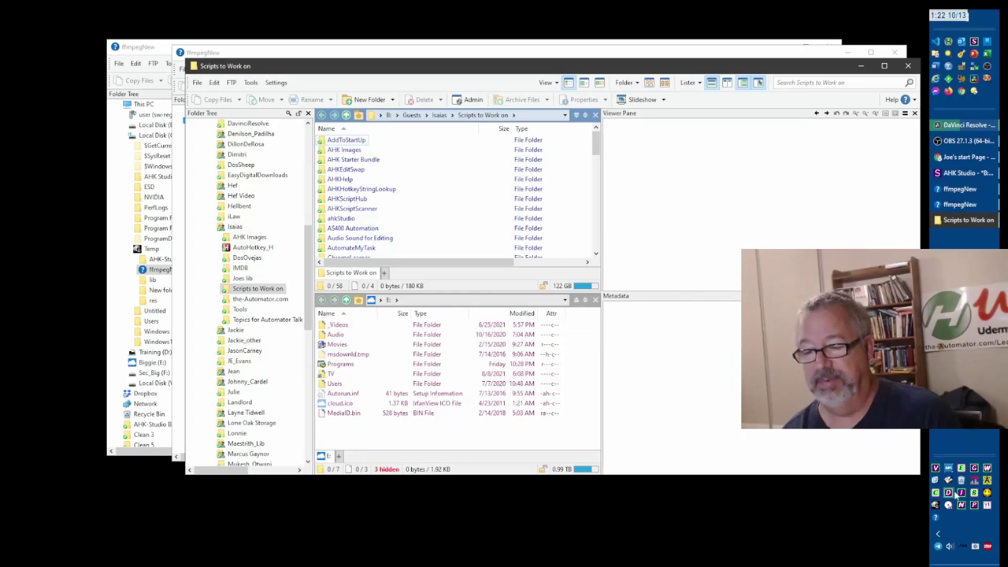
left_click(908, 67)
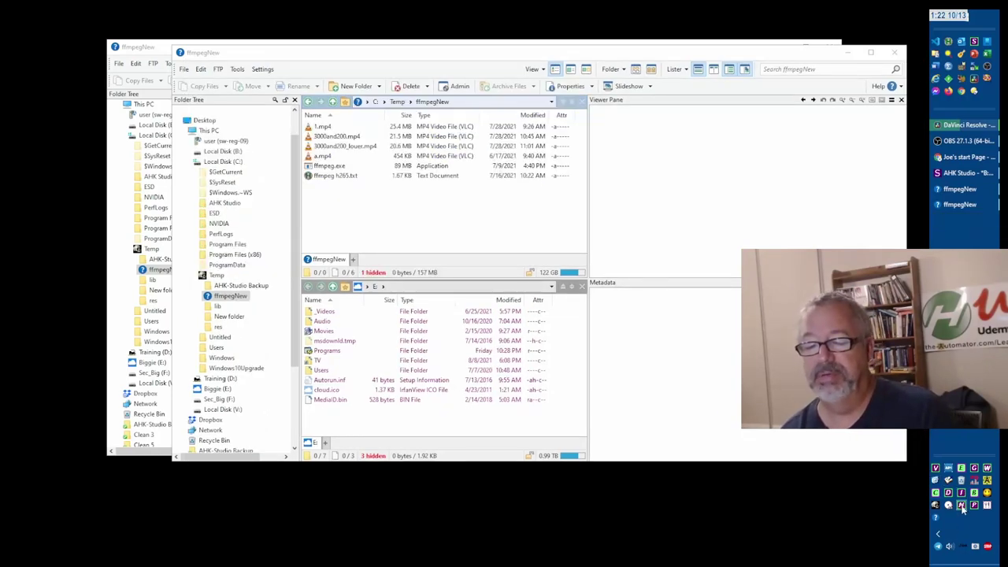